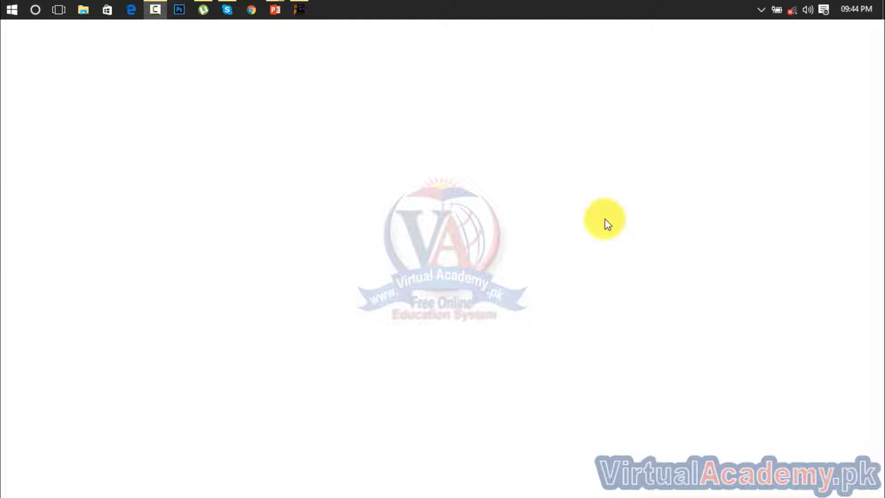
Step: Switch to the Urdu document in InPage and try to open Find and Replace for its text
{"action": "left_click", "coordinate": [296, 7]}
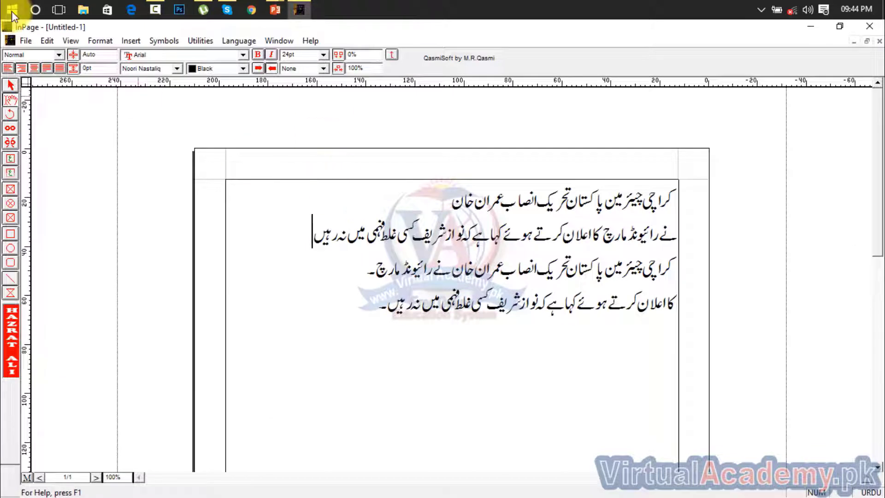
{"action": "left_click", "coordinate": [47, 40]}
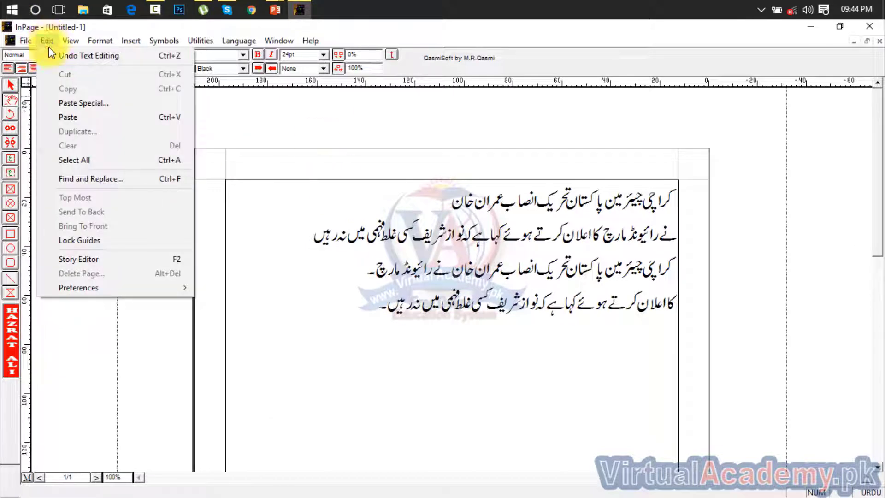
{"action": "left_click", "coordinate": [98, 180]}
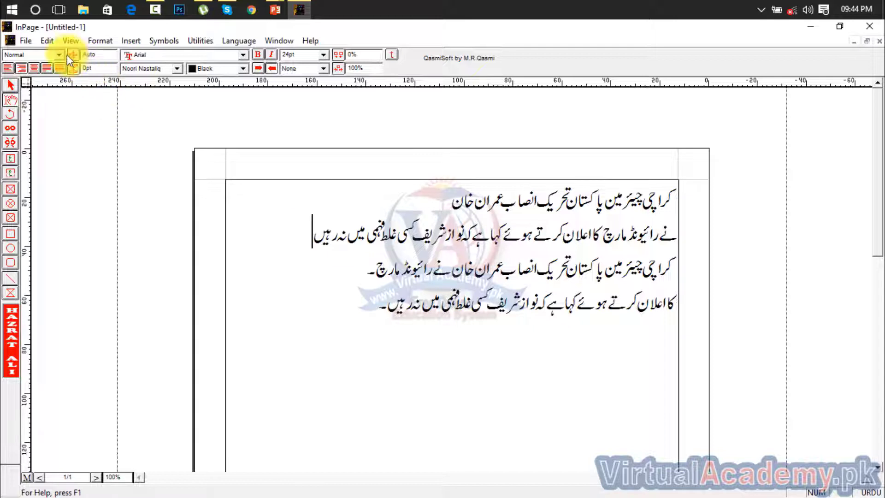
{"action": "left_click", "coordinate": [47, 42]}
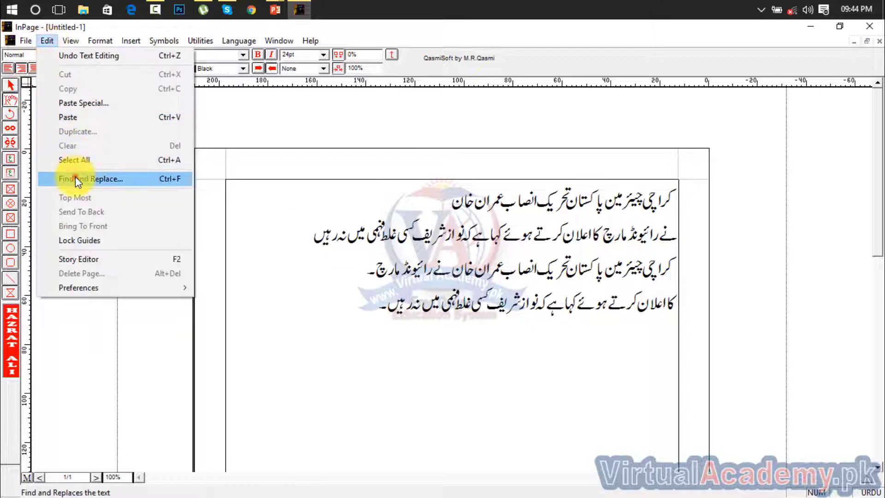
{"action": "left_click", "coordinate": [76, 179]}
{"action": "left_click", "coordinate": [47, 41]}
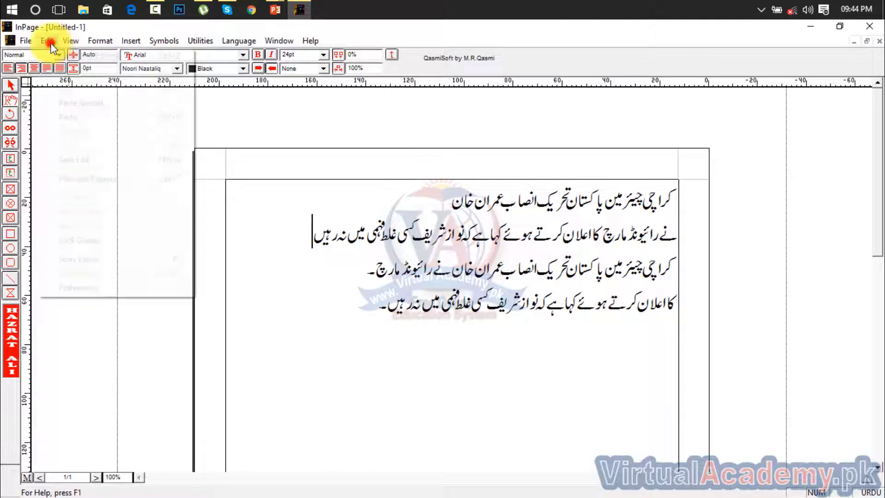
{"action": "left_click", "coordinate": [76, 178]}
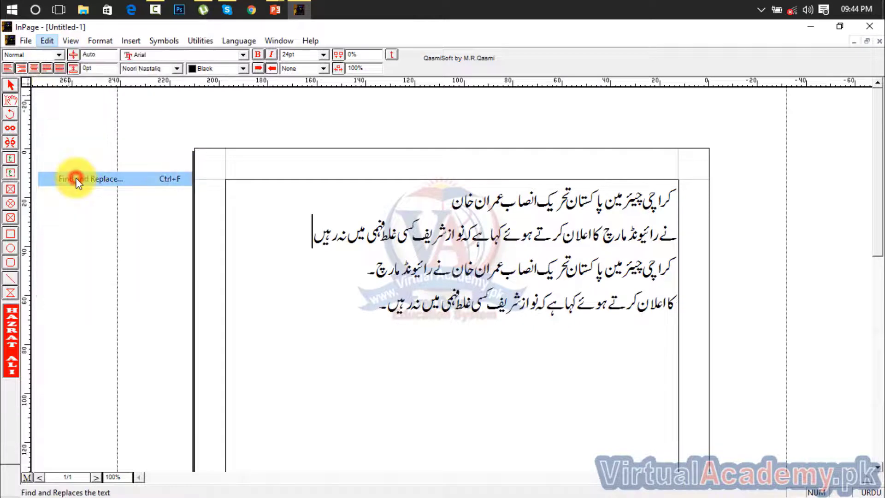
{"action": "left_click", "coordinate": [49, 42]}
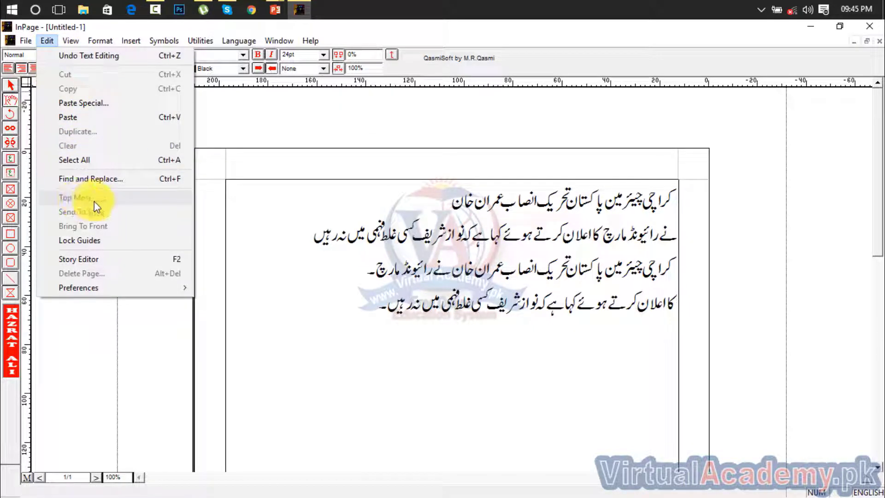
{"action": "left_click", "coordinate": [290, 274]}
Step: Draw a rectangular picture box over the left end of the lower text lines and import the madrasa picture into it
{"action": "left_click", "coordinate": [10, 191]}
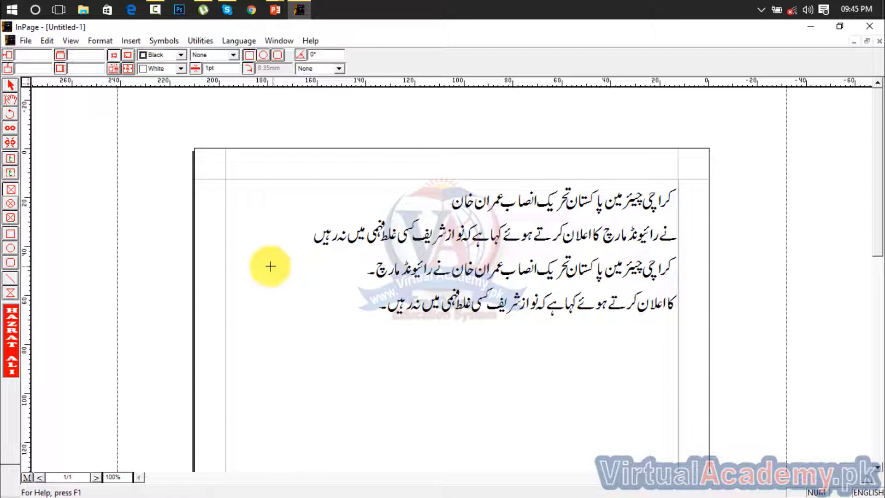
{"action": "left_click_drag", "start_coordinate": [268, 266], "coordinate": [410, 363]}
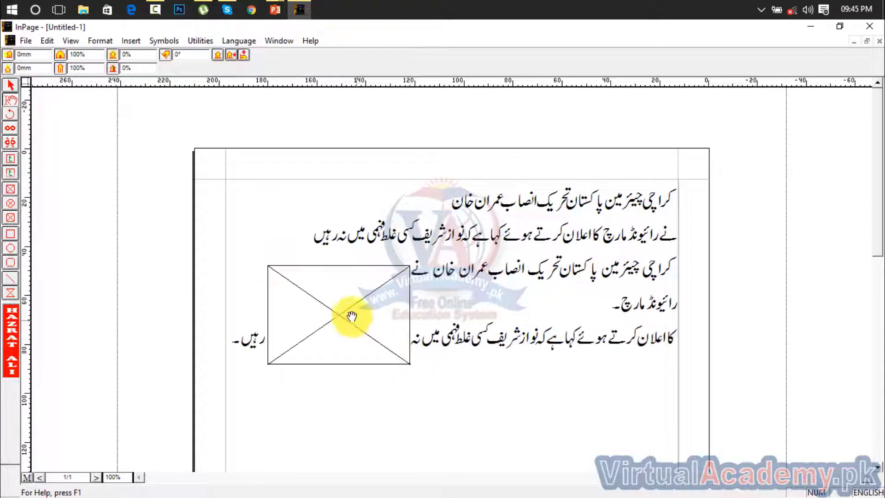
{"action": "double_click", "coordinate": [344, 300]}
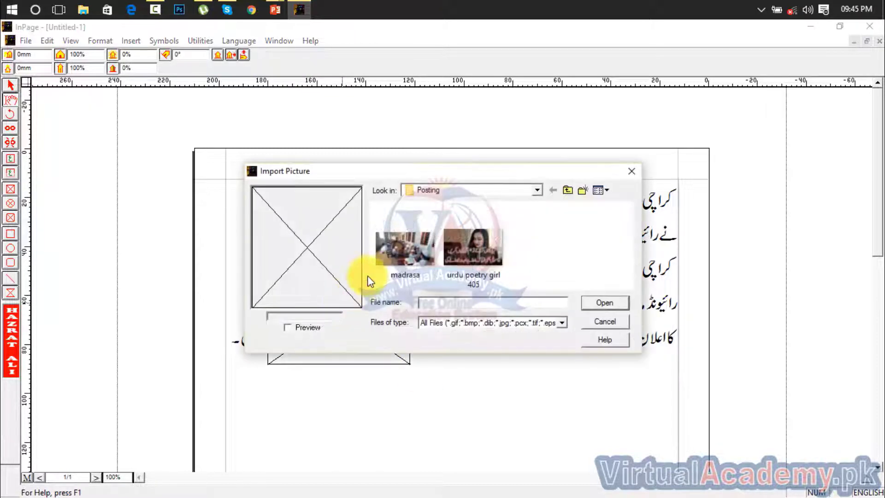
{"action": "double_click", "coordinate": [393, 251]}
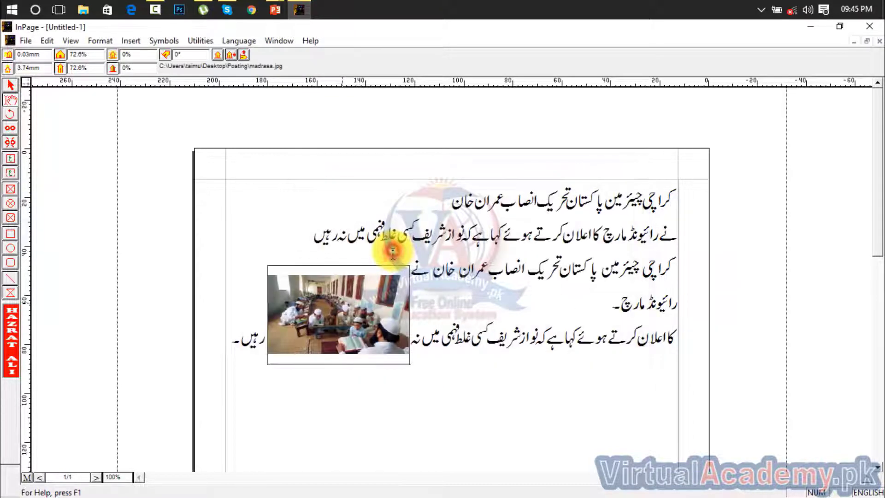
Step: Draw an elliptical picture box about 51 by 36 mm and move it to overlap the rectangular picture's lower right corner
{"action": "left_click", "coordinate": [11, 203]}
{"action": "left_click_drag", "start_coordinate": [350, 337], "coordinate": [474, 425]}
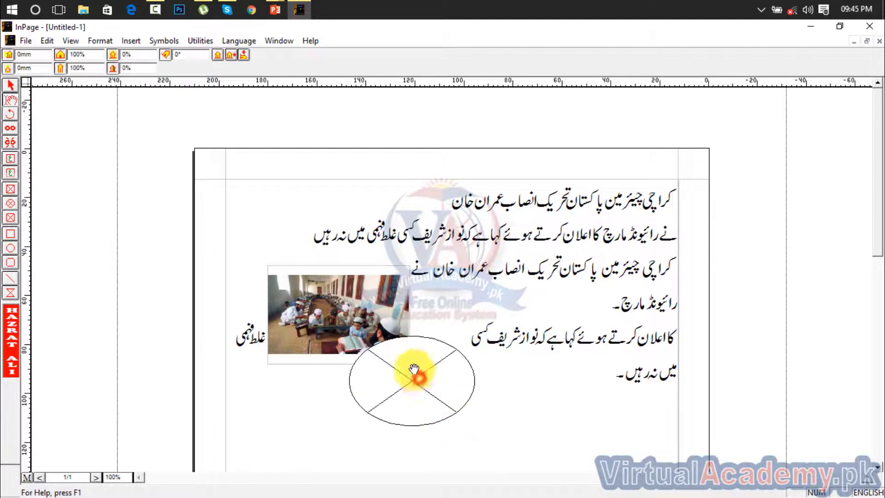
{"action": "left_click", "coordinate": [10, 86]}
{"action": "left_click", "coordinate": [405, 367]}
{"action": "left_click_drag", "start_coordinate": [404, 368], "coordinate": [387, 348]}
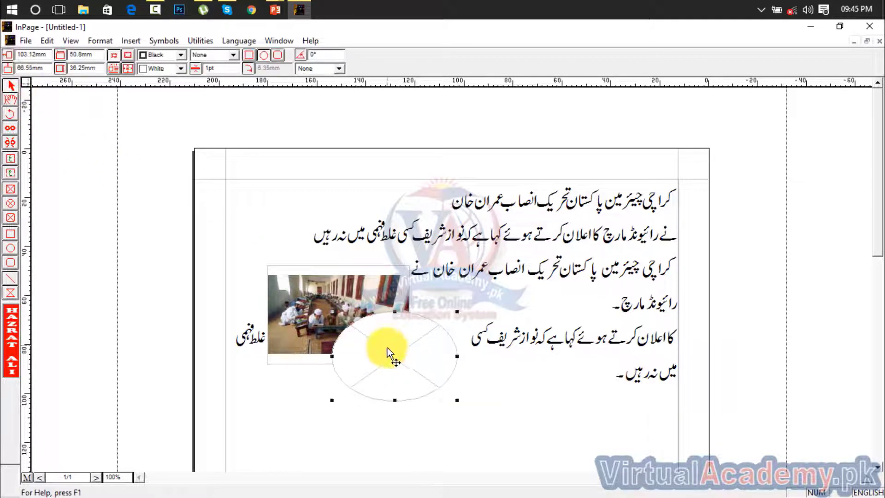
Step: Import the picture "urdu poetry girl 405" into the elliptical picture box
{"action": "left_click", "coordinate": [14, 101]}
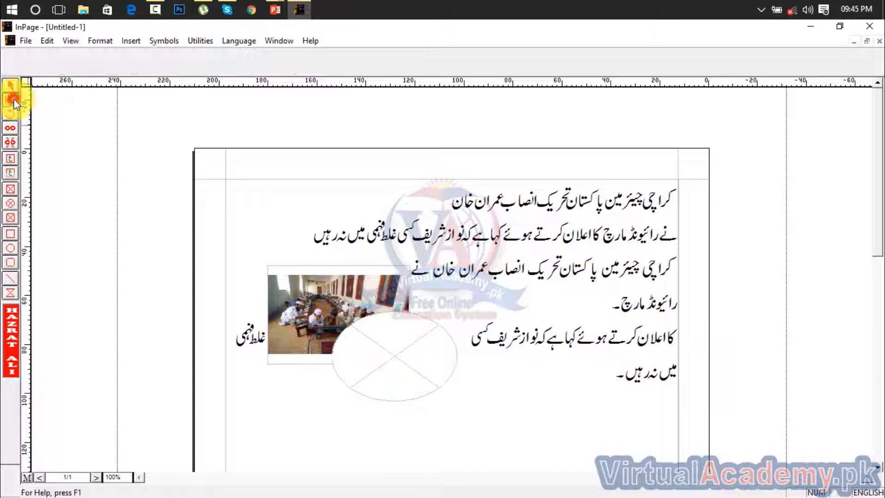
{"action": "double_click", "coordinate": [381, 369]}
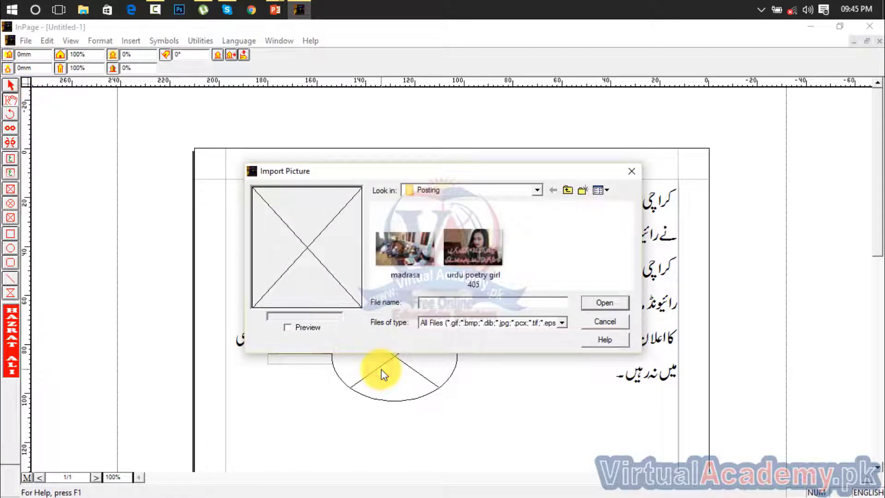
{"action": "double_click", "coordinate": [477, 244]}
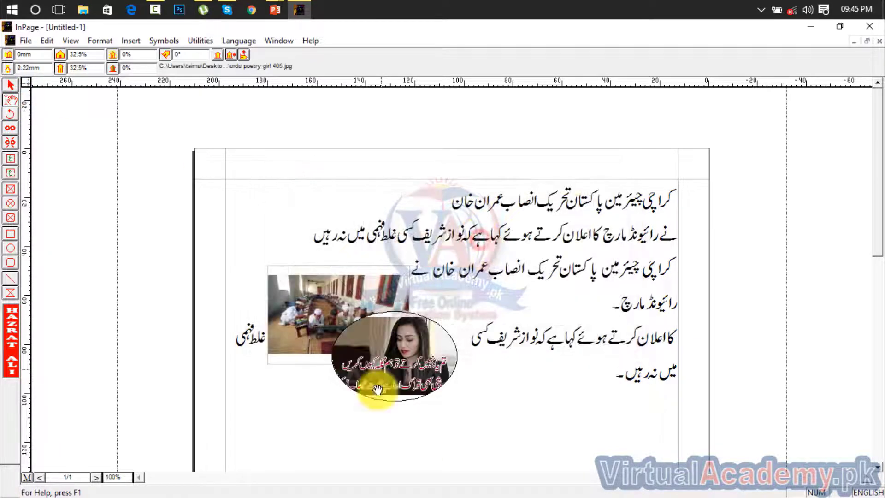
{"action": "left_click", "coordinate": [398, 360]}
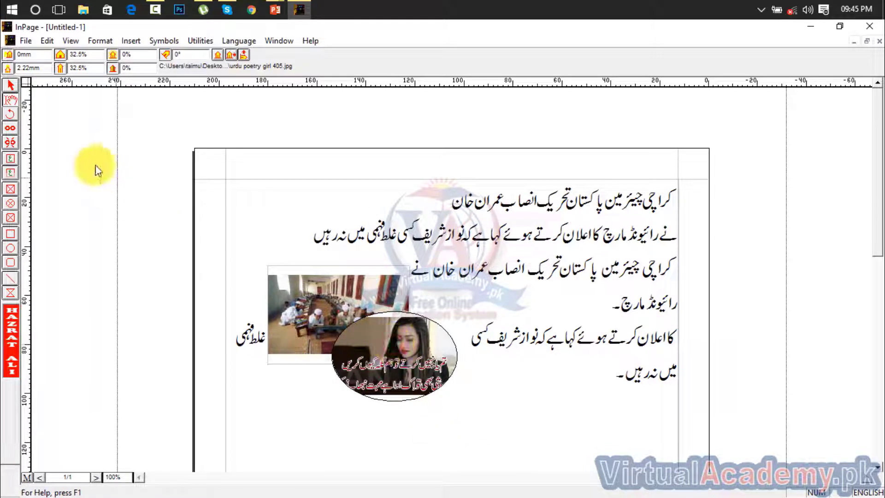
Step: Send the elliptical picture to the back, behind the rectangular madrasa picture
{"action": "left_click", "coordinate": [11, 85]}
{"action": "left_click", "coordinate": [285, 266]}
{"action": "left_click", "coordinate": [360, 331]}
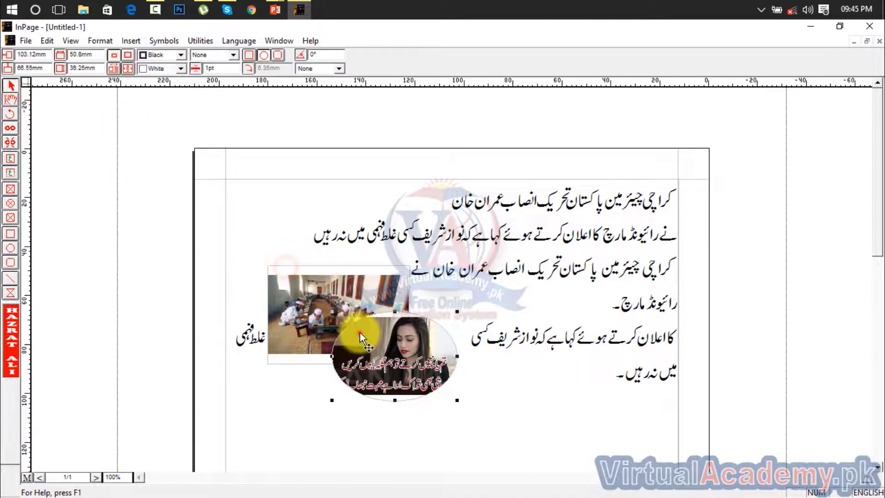
{"action": "left_click", "coordinate": [47, 40]}
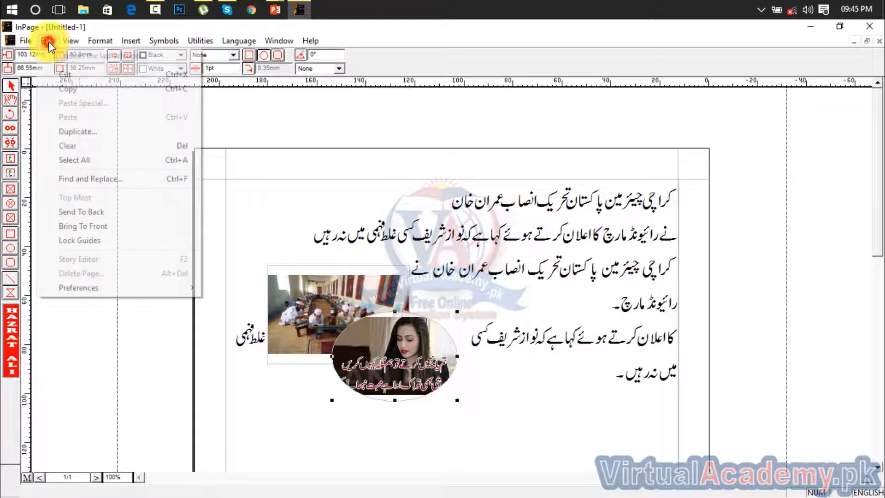
{"action": "left_click", "coordinate": [108, 210]}
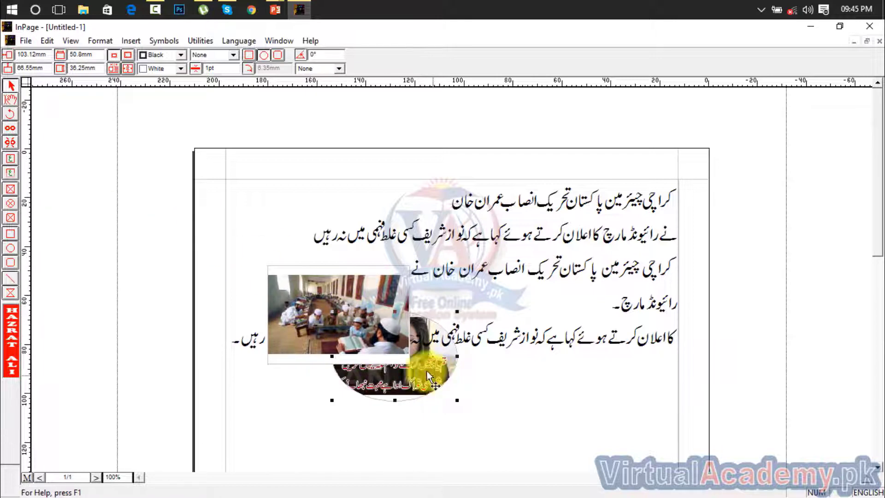
Step: Bring the elliptical picture to the front again and delete both pictures from the page
{"action": "left_click", "coordinate": [46, 41]}
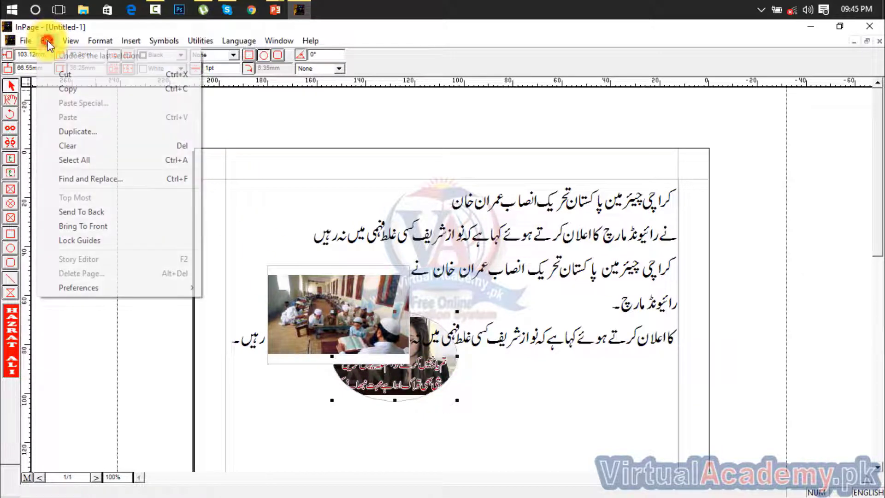
{"action": "left_click", "coordinate": [119, 227]}
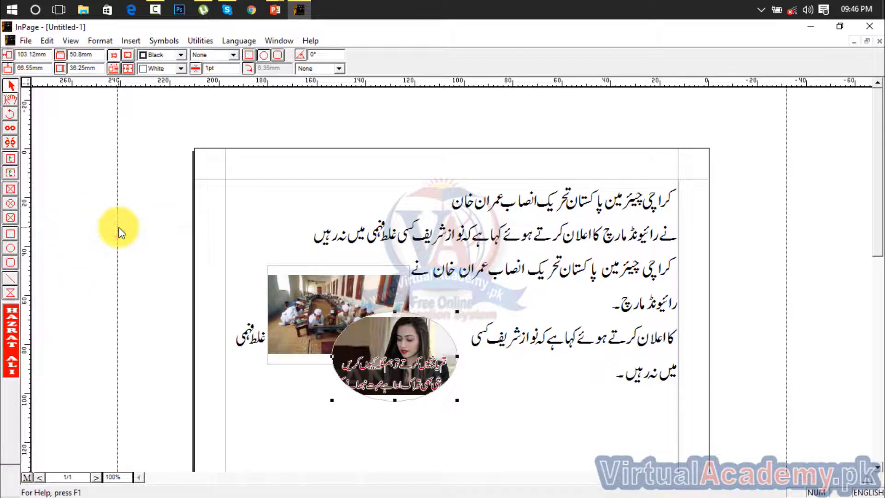
{"action": "key", "text": "Delete"}
Step: Place three horizontal guides on the page, one beneath each of the fourth, third and second text lines
{"action": "left_click", "coordinate": [47, 41]}
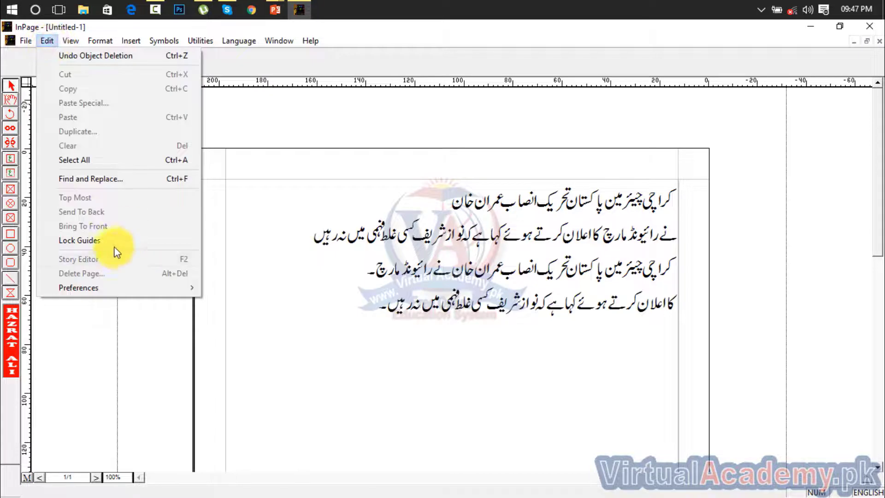
{"action": "left_click", "coordinate": [418, 300]}
{"action": "left_click_drag", "start_coordinate": [405, 83], "coordinate": [433, 318]}
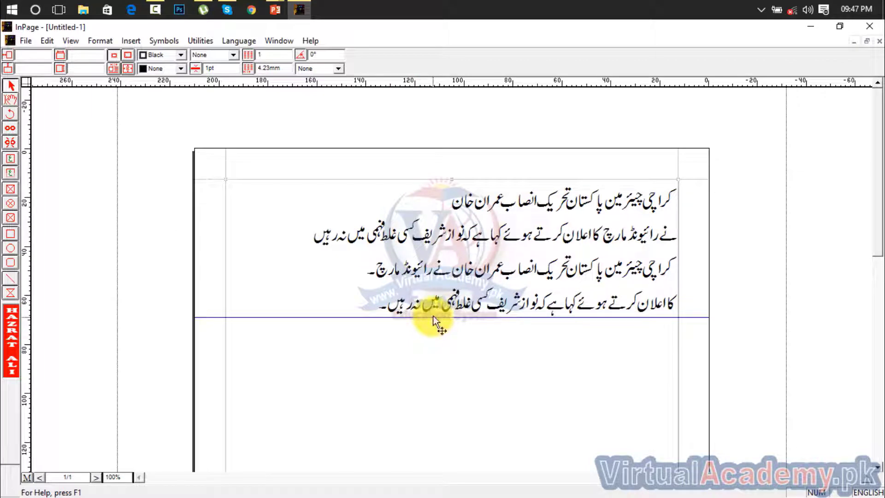
{"action": "left_click_drag", "start_coordinate": [446, 83], "coordinate": [466, 282]}
{"action": "left_click_drag", "start_coordinate": [414, 81], "coordinate": [439, 246]}
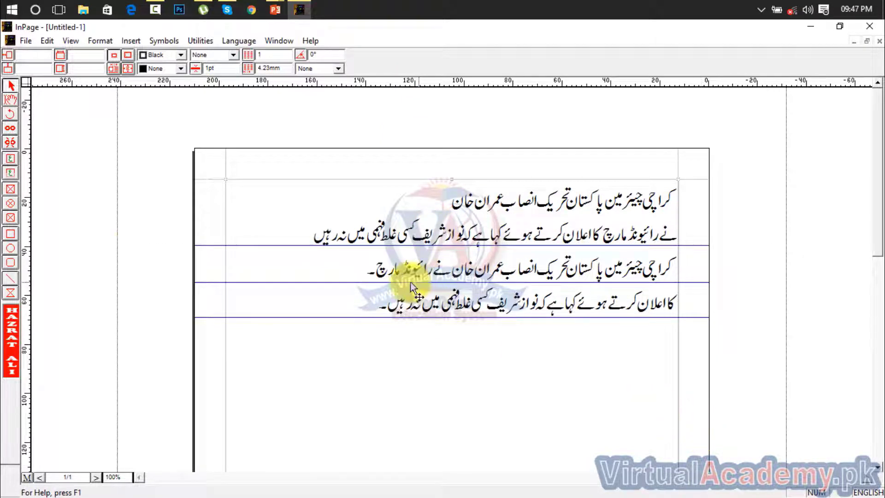
Step: Place two vertical guides, one inside the left margin and one at the text's right edge, and shift the left one outward
{"action": "left_click_drag", "start_coordinate": [24, 231], "coordinate": [273, 254]}
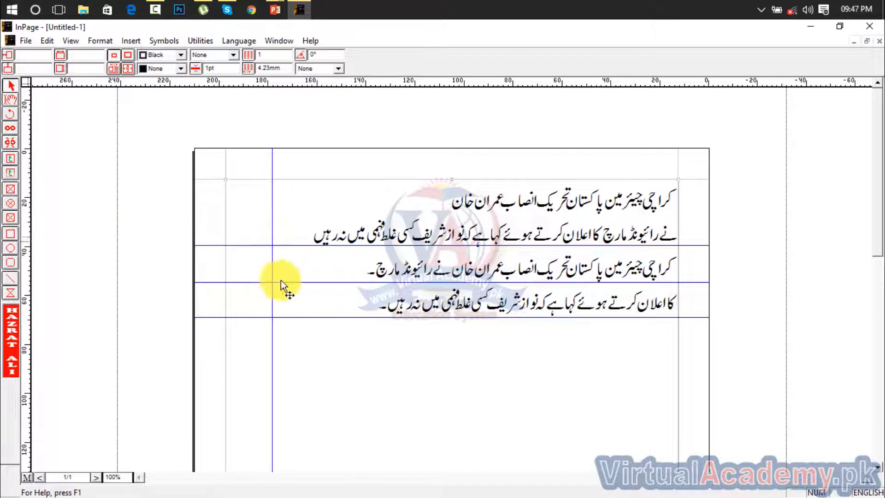
{"action": "left_click_drag", "start_coordinate": [26, 244], "coordinate": [676, 282]}
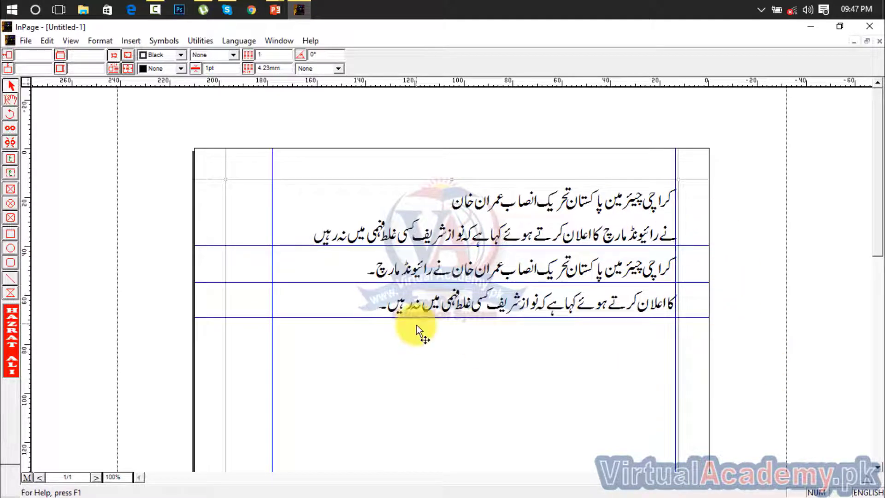
{"action": "left_click", "coordinate": [270, 203]}
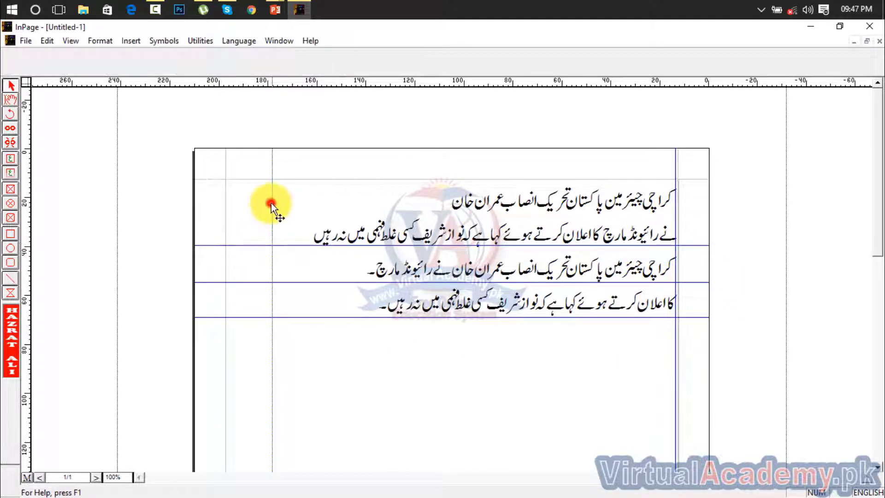
{"action": "left_click_drag", "start_coordinate": [30, 238], "coordinate": [256, 254]}
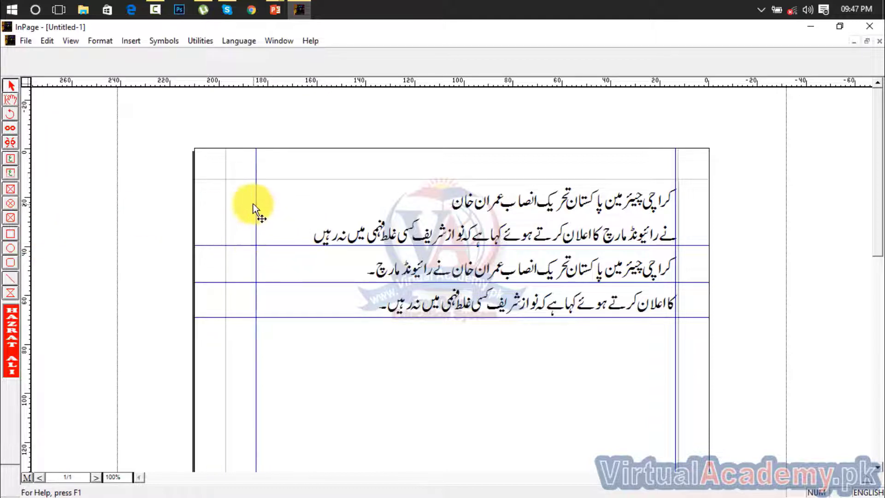
Step: Lock the guides and try to move the left vertical guide and the upper horizontal guide
{"action": "left_click", "coordinate": [46, 41]}
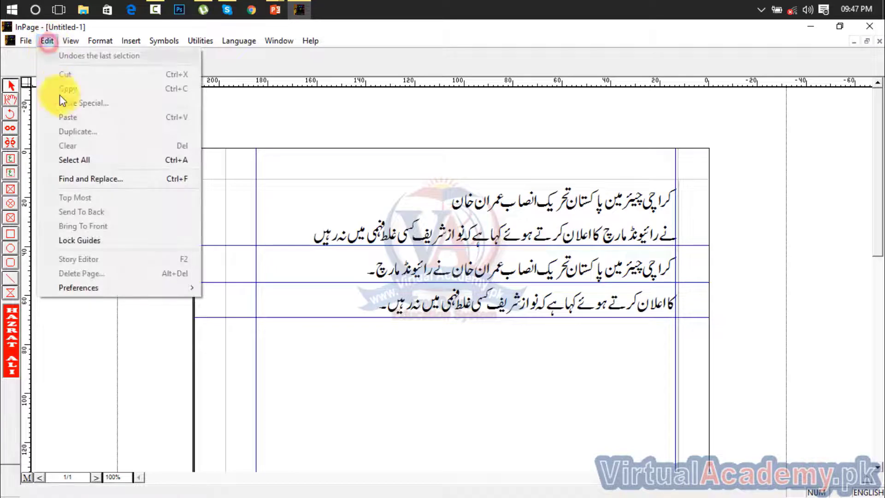
{"action": "left_click", "coordinate": [98, 240]}
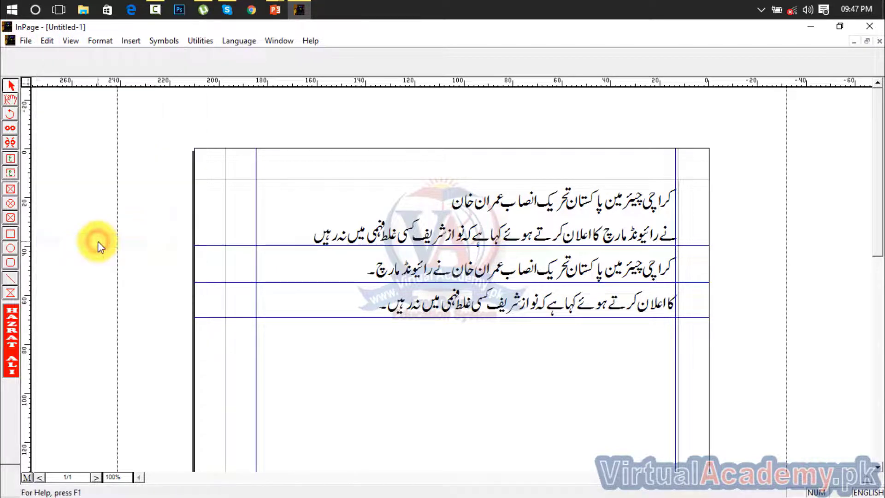
{"action": "left_click", "coordinate": [254, 213]}
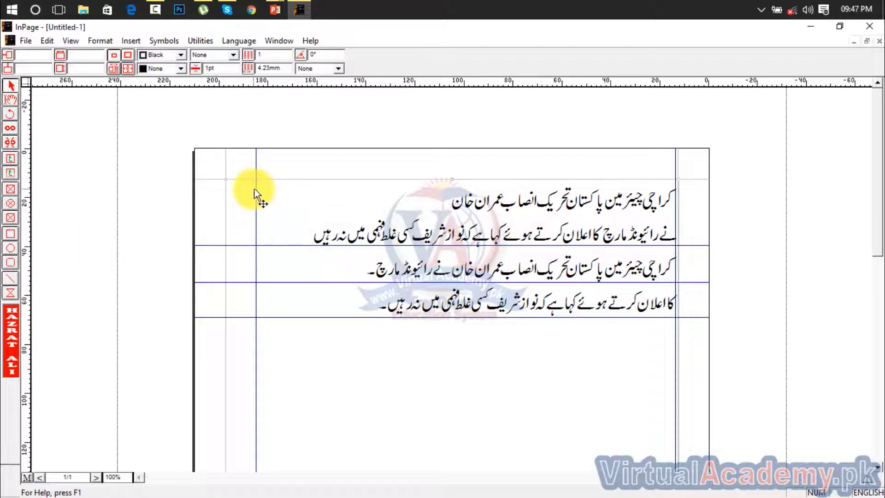
{"action": "left_click", "coordinate": [275, 244]}
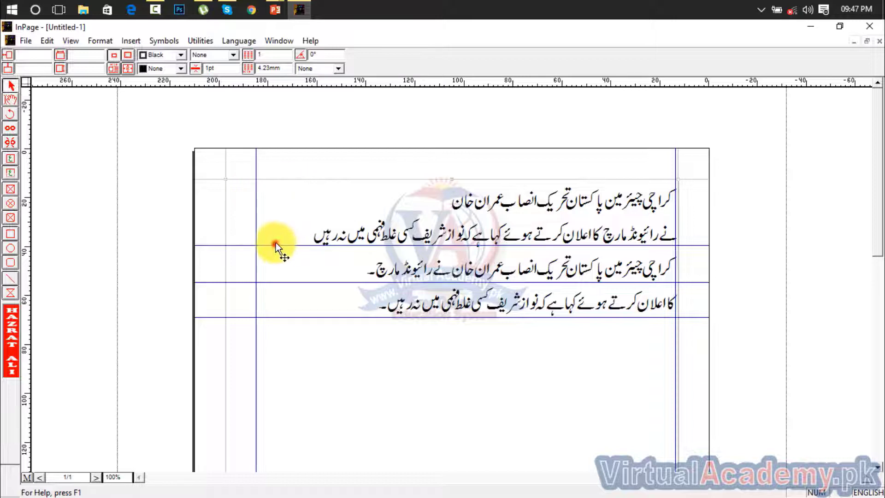
{"action": "left_click", "coordinate": [256, 175]}
{"action": "left_click", "coordinate": [256, 226]}
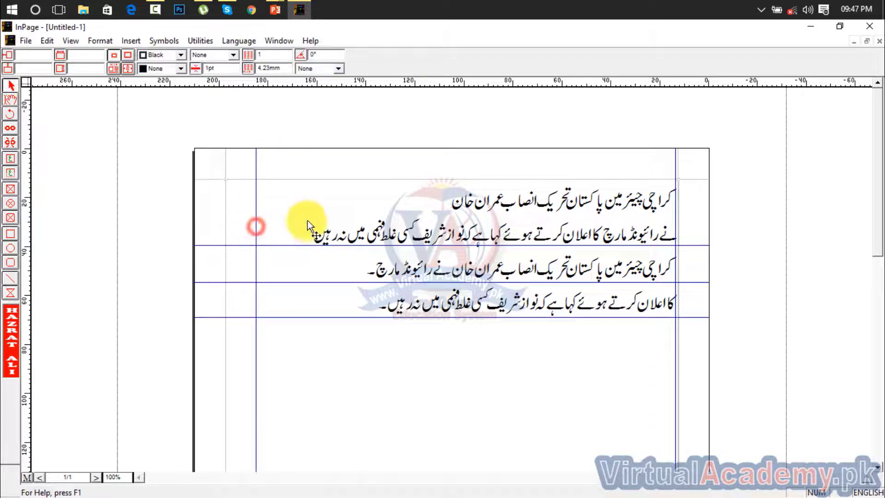
Step: Unlock the guides and remove all the vertical and horizontal guides from the page
{"action": "left_click", "coordinate": [46, 41]}
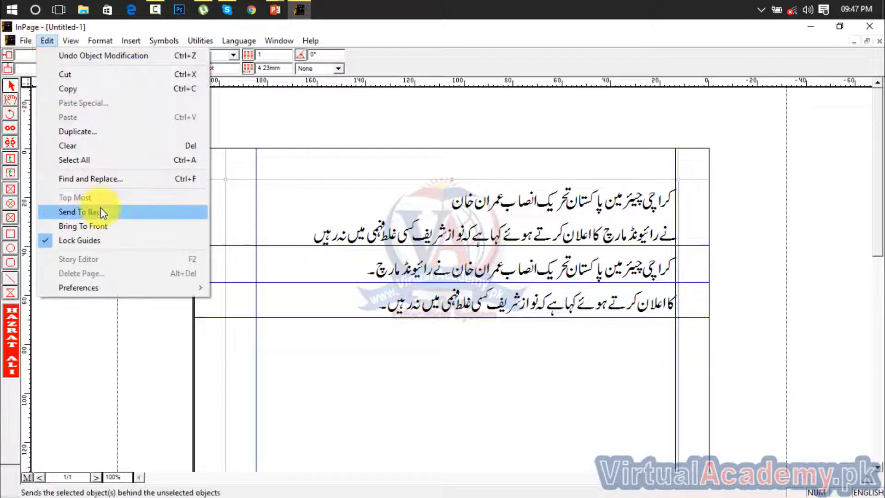
{"action": "left_click", "coordinate": [101, 240]}
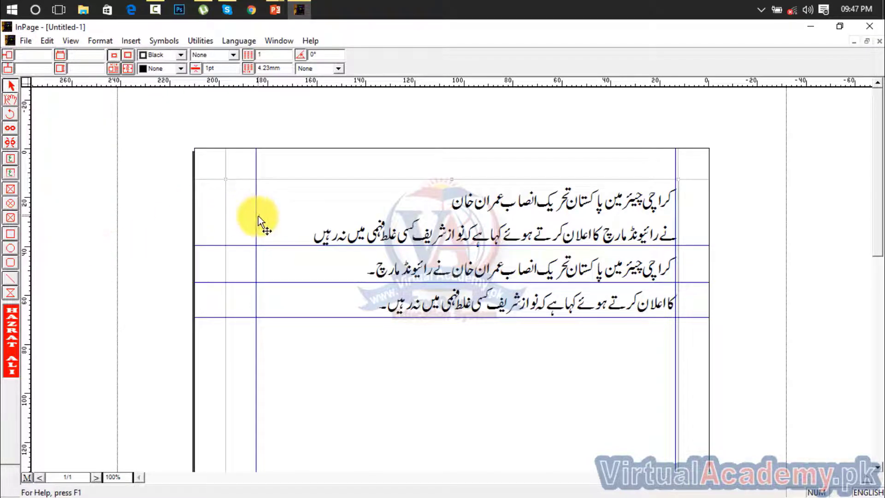
{"action": "left_click_drag", "start_coordinate": [256, 217], "coordinate": [11, 242]}
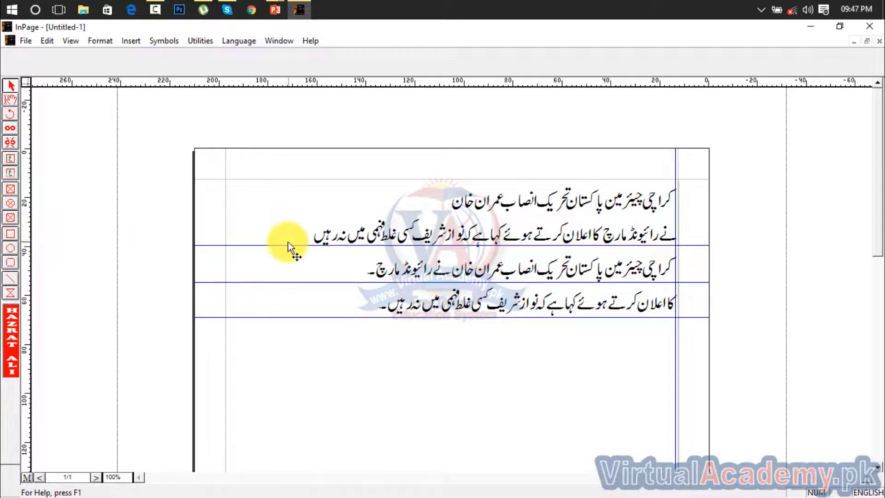
{"action": "left_click_drag", "start_coordinate": [286, 245], "coordinate": [280, 59]}
{"action": "left_click_drag", "start_coordinate": [291, 281], "coordinate": [292, 83]}
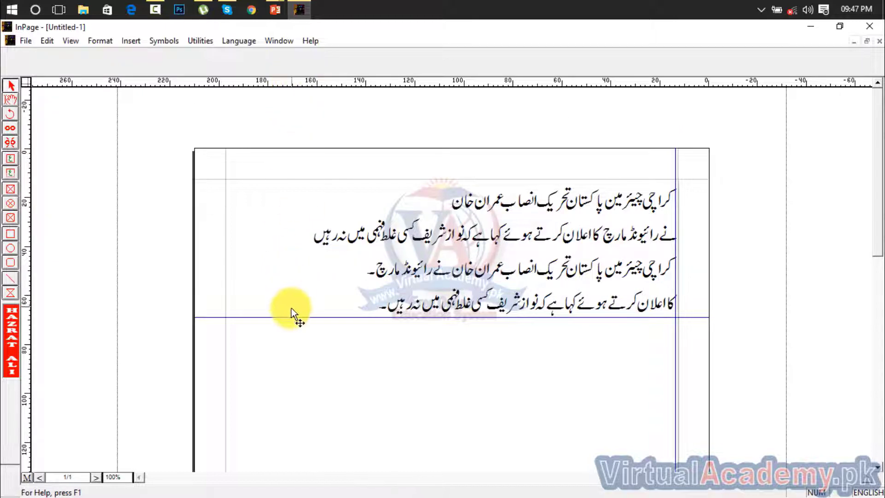
{"action": "left_click_drag", "start_coordinate": [288, 317], "coordinate": [275, 64]}
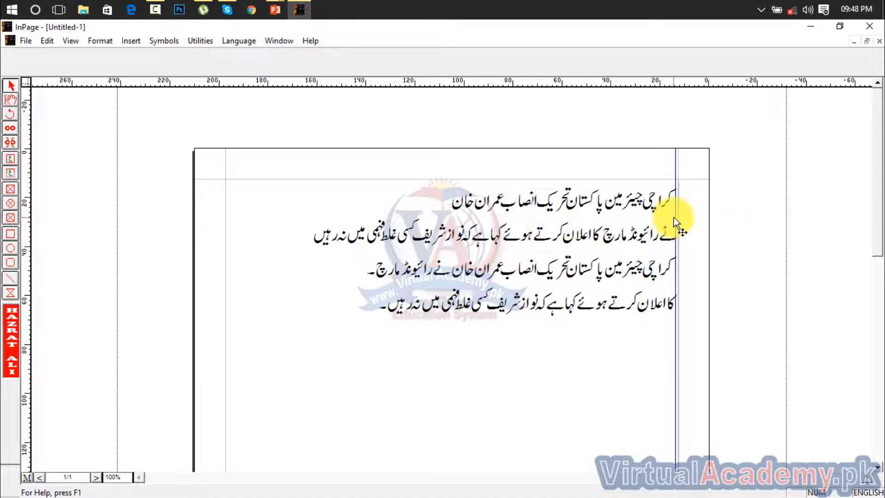
{"action": "left_click_drag", "start_coordinate": [676, 217], "coordinate": [25, 245]}
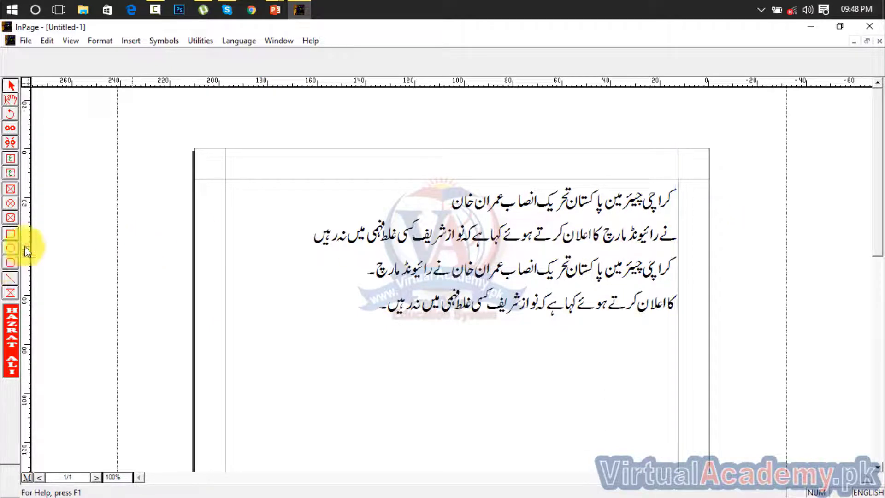
Step: Place the text cursor at the end of the second Urdu line and open the text in the Story Editor
{"action": "left_click", "coordinate": [46, 40]}
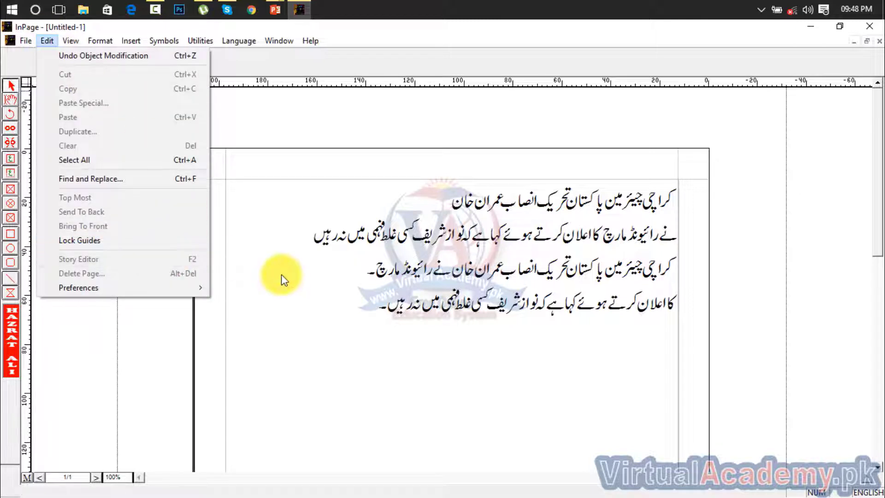
{"action": "left_click", "coordinate": [381, 315]}
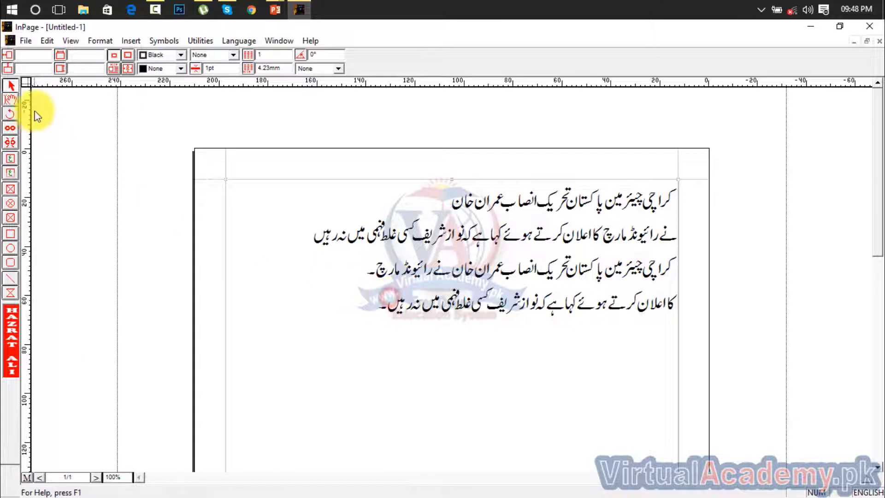
{"action": "left_click", "coordinate": [12, 100]}
{"action": "left_click", "coordinate": [300, 234]}
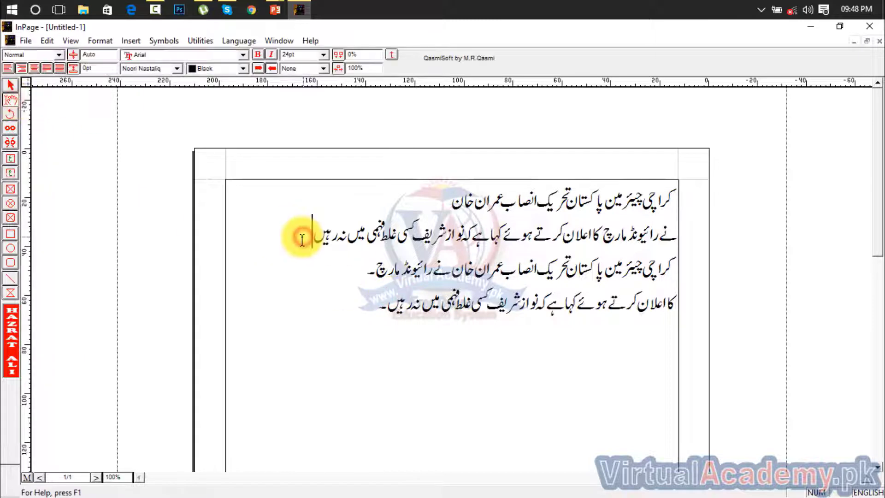
{"action": "left_click", "coordinate": [305, 254]}
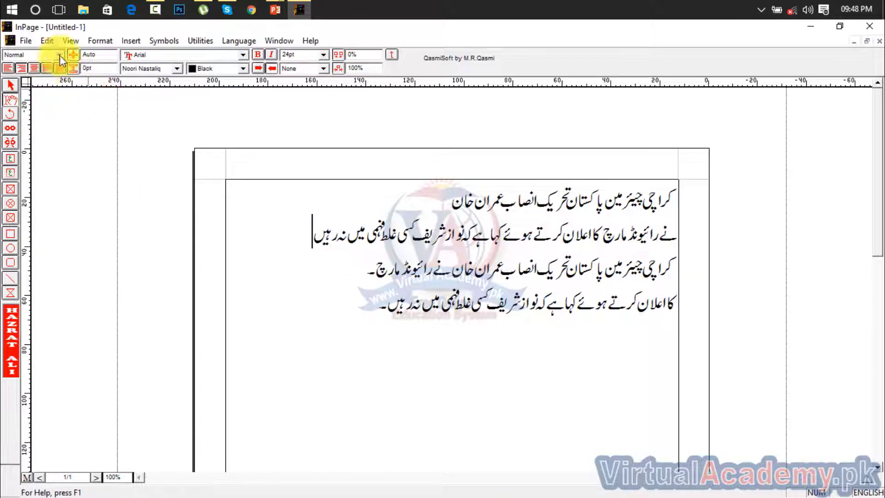
{"action": "left_click", "coordinate": [47, 41]}
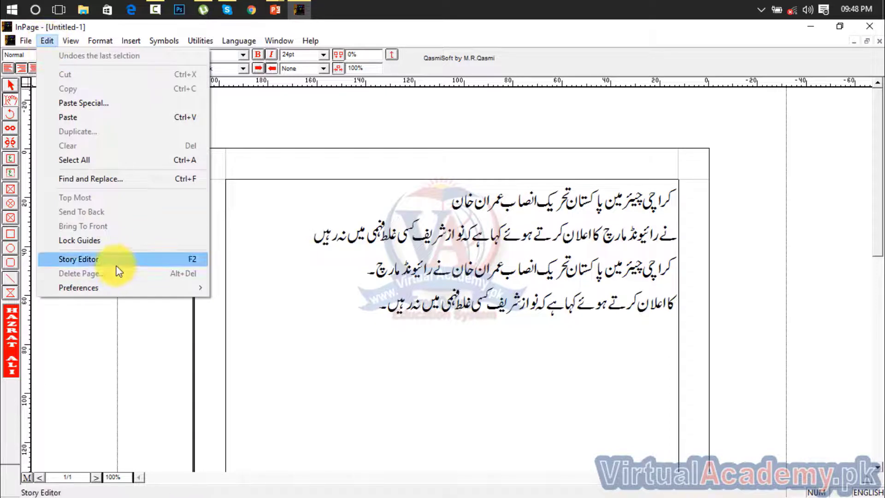
{"action": "left_click", "coordinate": [117, 263]}
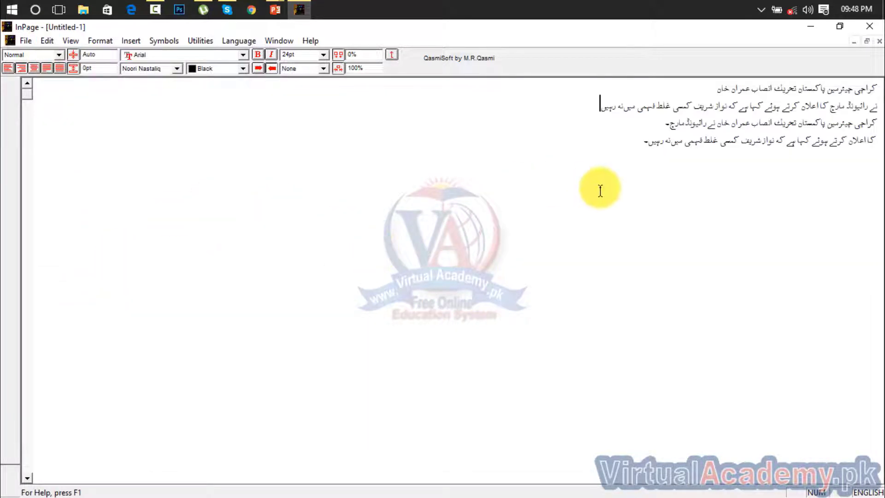
Step: Select the Urdu lines, place the cursor in the blank area below them, and leave the Story Editor for the page layout
{"action": "left_click_drag", "start_coordinate": [629, 155], "coordinate": [874, 87]}
{"action": "left_click", "coordinate": [754, 225]}
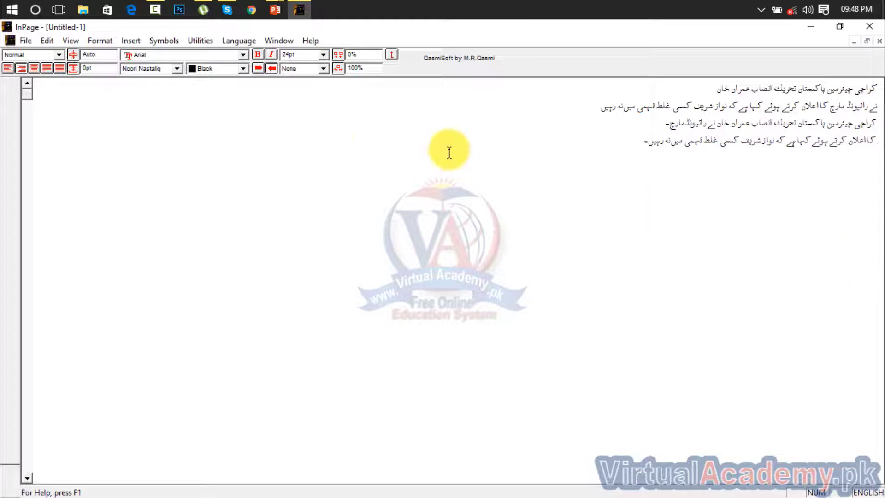
{"action": "left_click", "coordinate": [59, 55]}
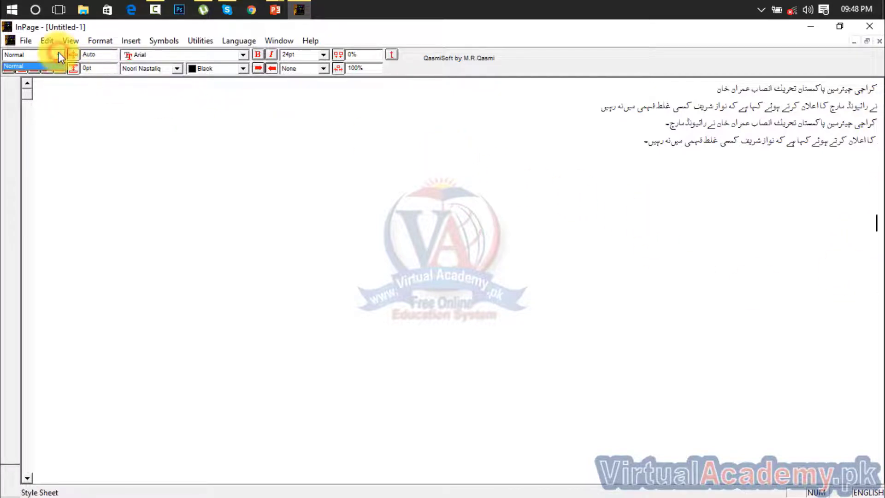
{"action": "left_click", "coordinate": [27, 41]}
{"action": "left_click", "coordinate": [45, 41]}
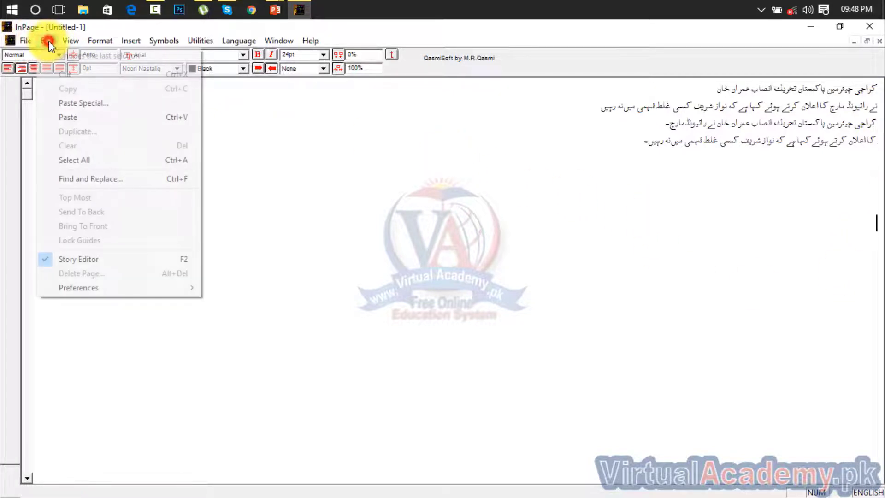
{"action": "left_click", "coordinate": [69, 259]}
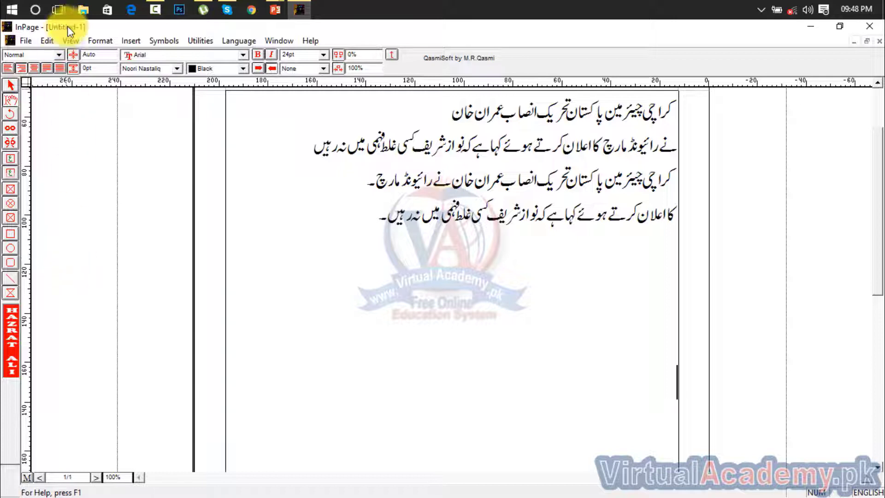
Step: Insert one new page into the document and bring its upper edge into view
{"action": "left_click", "coordinate": [131, 41]}
{"action": "left_click", "coordinate": [148, 56]}
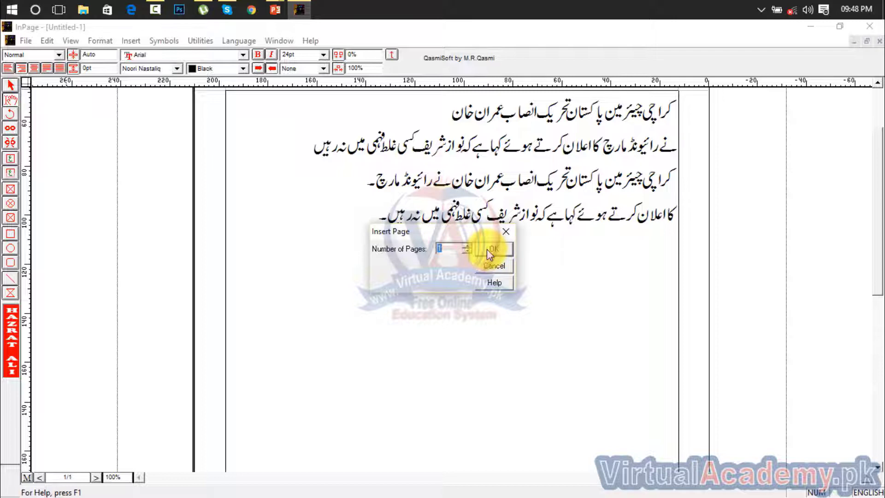
{"action": "left_click", "coordinate": [489, 250]}
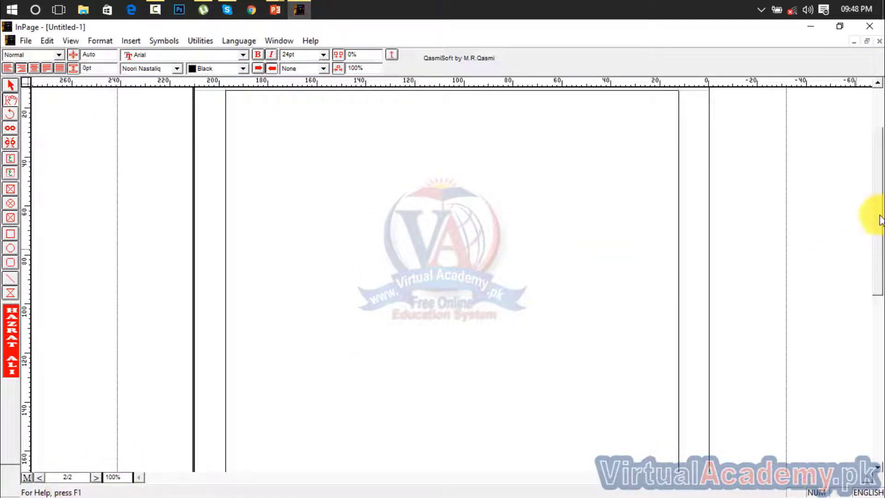
{"action": "scroll", "coordinate": [878, 216], "scroll_direction": "up", "scroll_amount": 2}
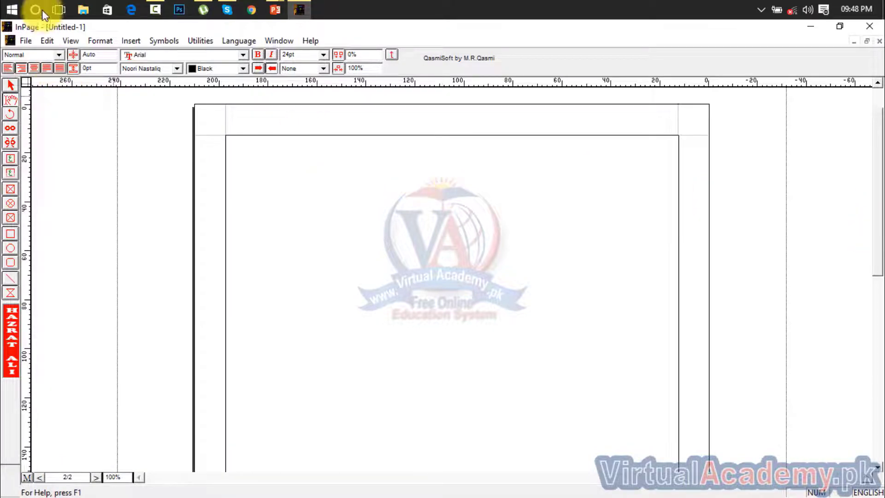
Step: Delete the added blank page with the page range set from 2 to 2
{"action": "left_click", "coordinate": [47, 41]}
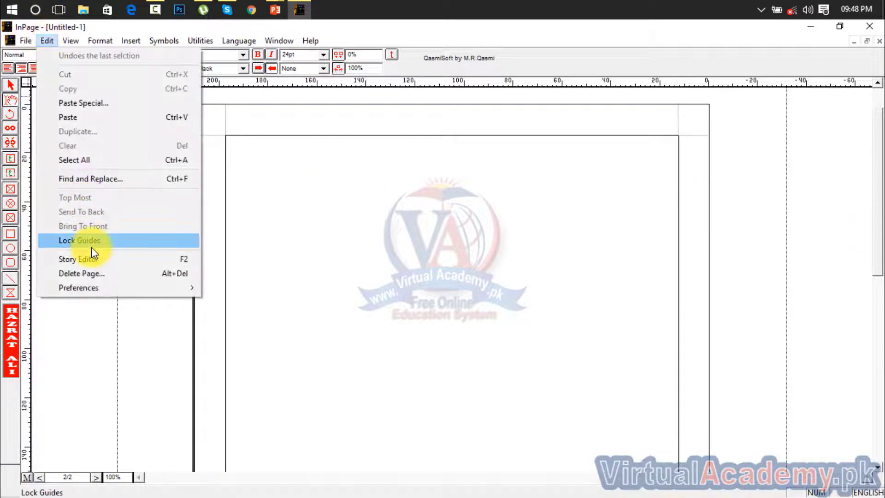
{"action": "left_click", "coordinate": [95, 273]}
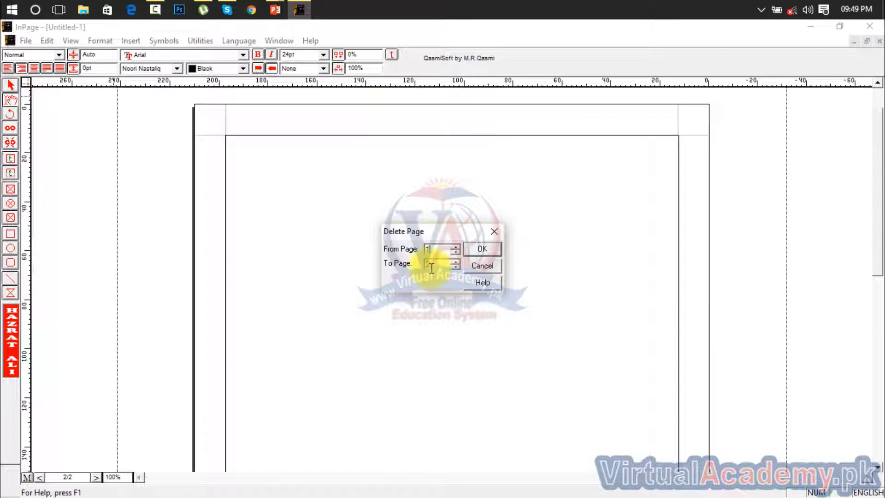
{"action": "type", "text": "1"}
{"action": "left_click_drag", "start_coordinate": [432, 249], "coordinate": [412, 254]}
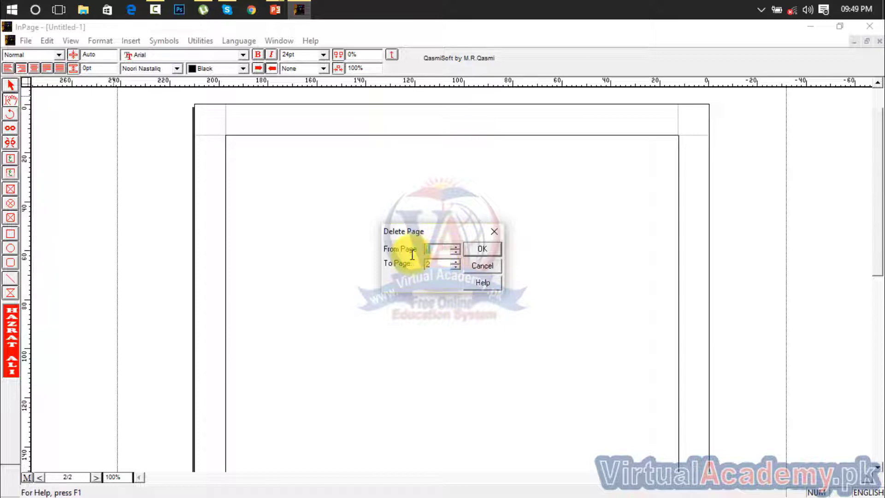
{"action": "type", "text": "2"}
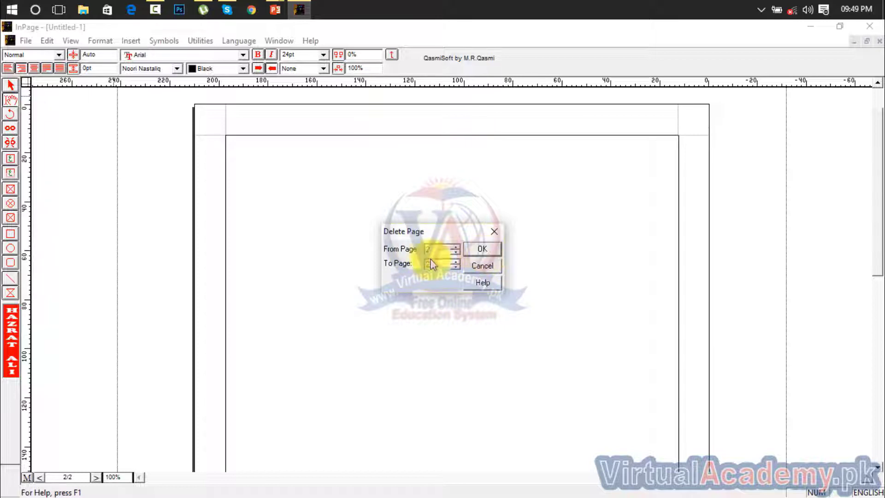
{"action": "left_click", "coordinate": [485, 249]}
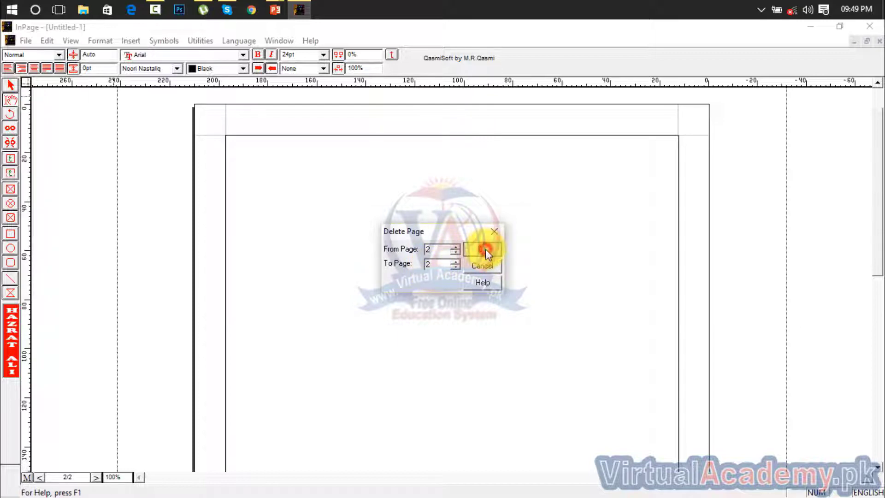
{"action": "left_click", "coordinate": [430, 287]}
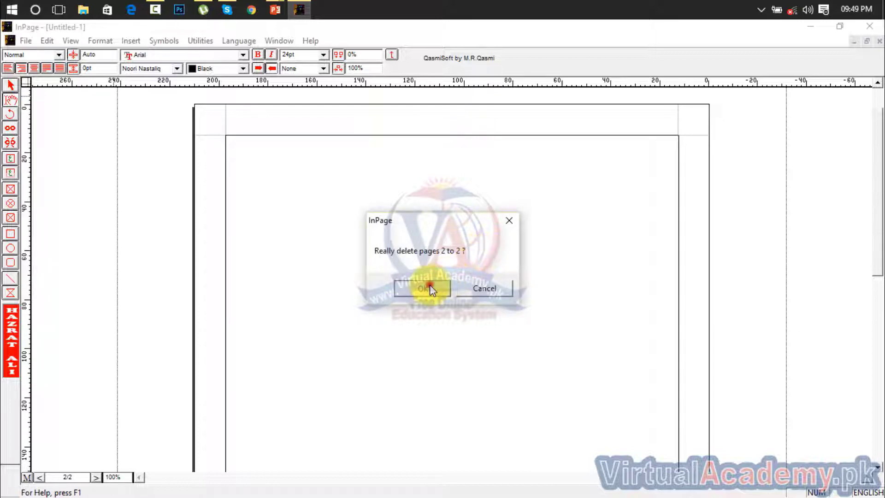